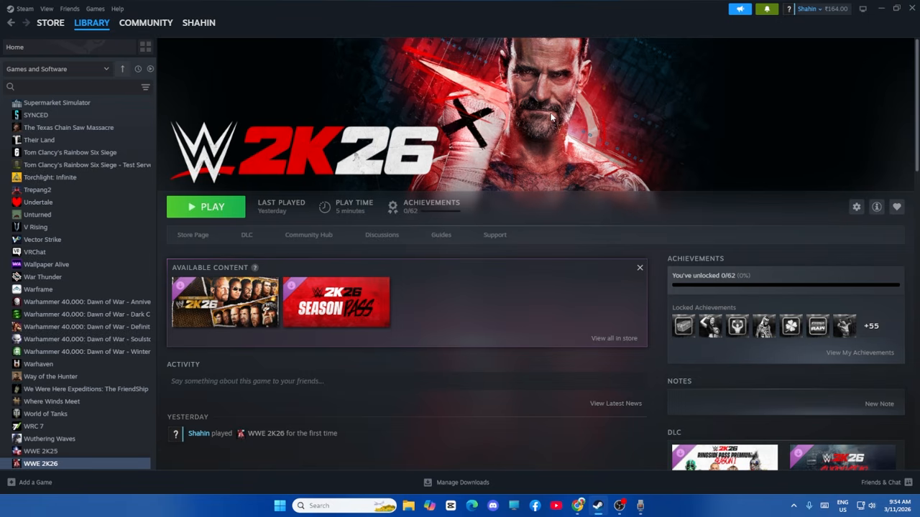
- Look up the system requirements on the WWE 2K26 store page and highlight the minimum GPU memory note
click(193, 238)
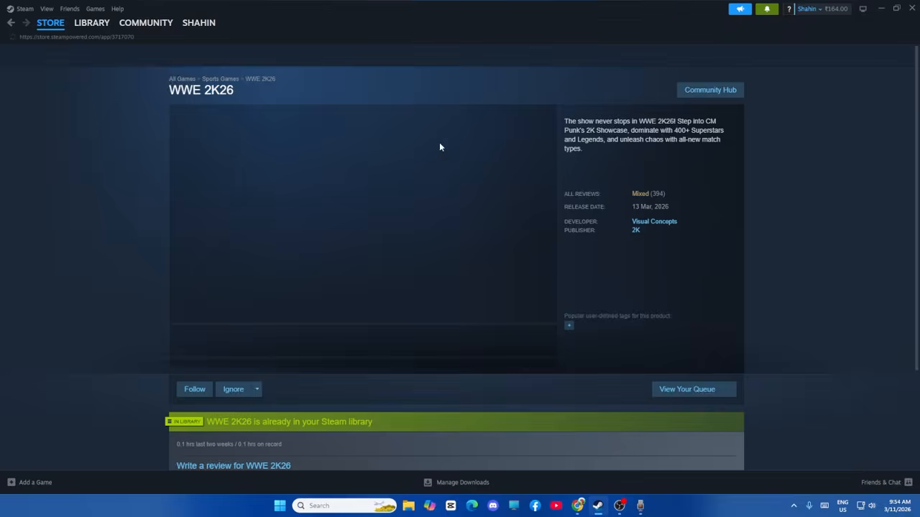
scroll(443, 168, down, 3)
scroll(442, 168, down, 15)
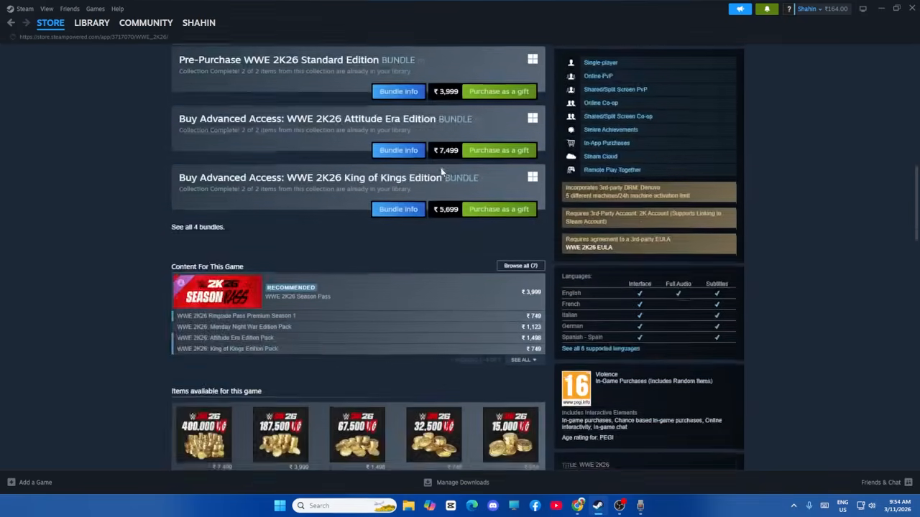
scroll(441, 167, down, 10)
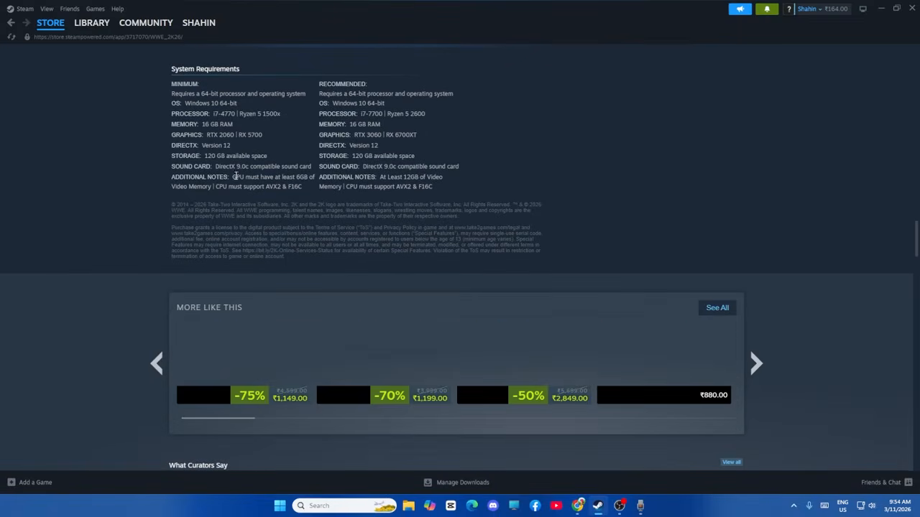
drag(232, 177, 311, 180)
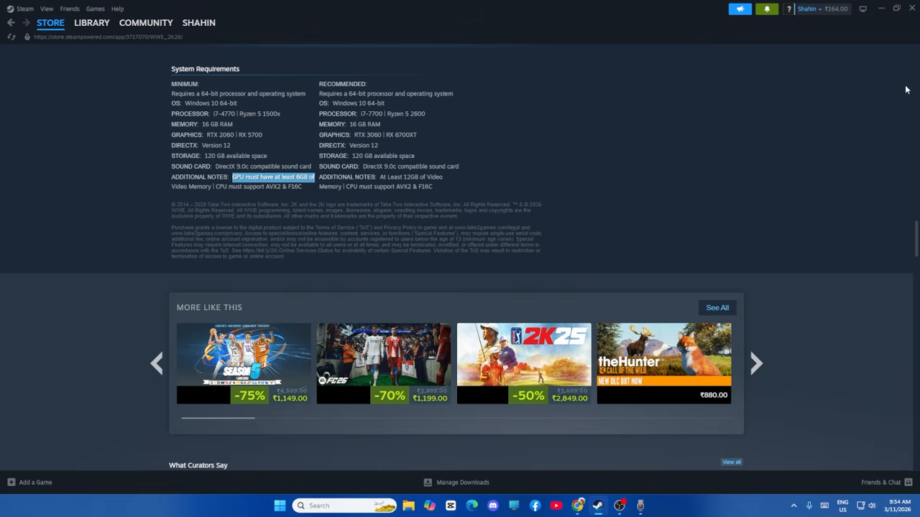
click(881, 8)
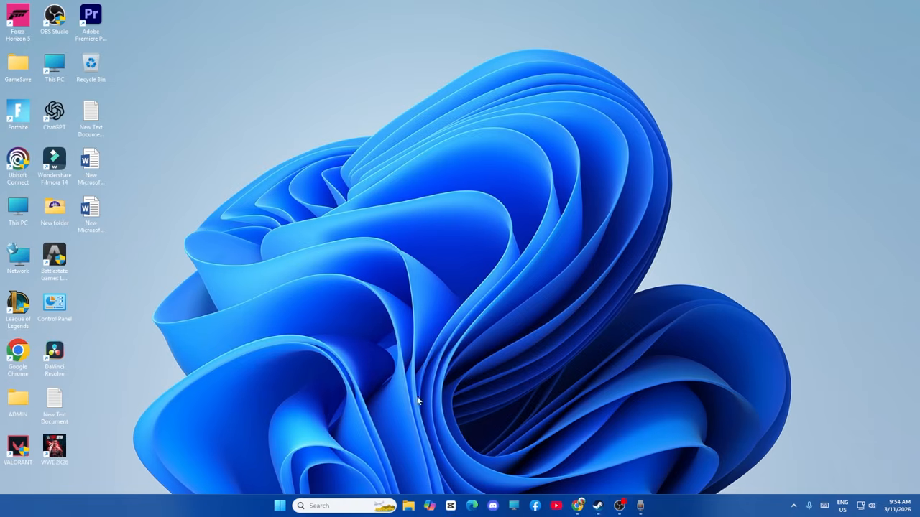
- View the PC's device specifications on the System About page of Windows Settings
click(329, 507)
text(settings)
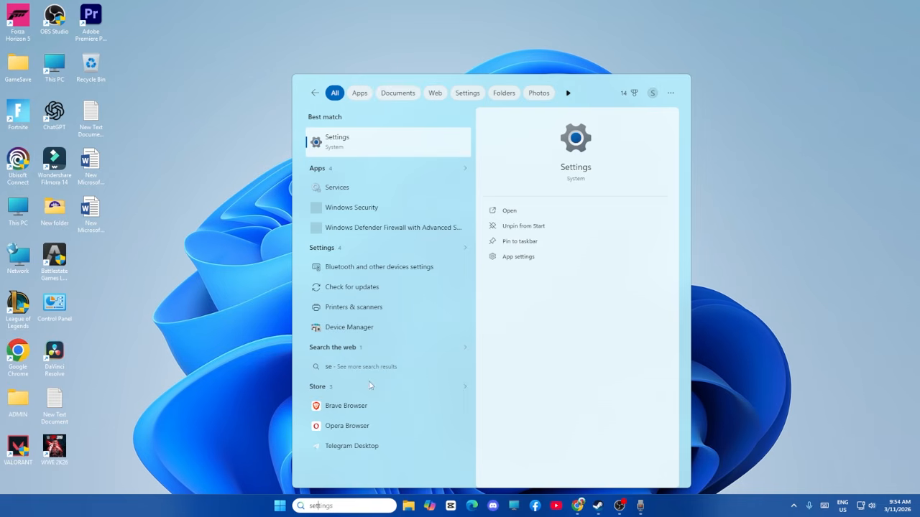
click(337, 143)
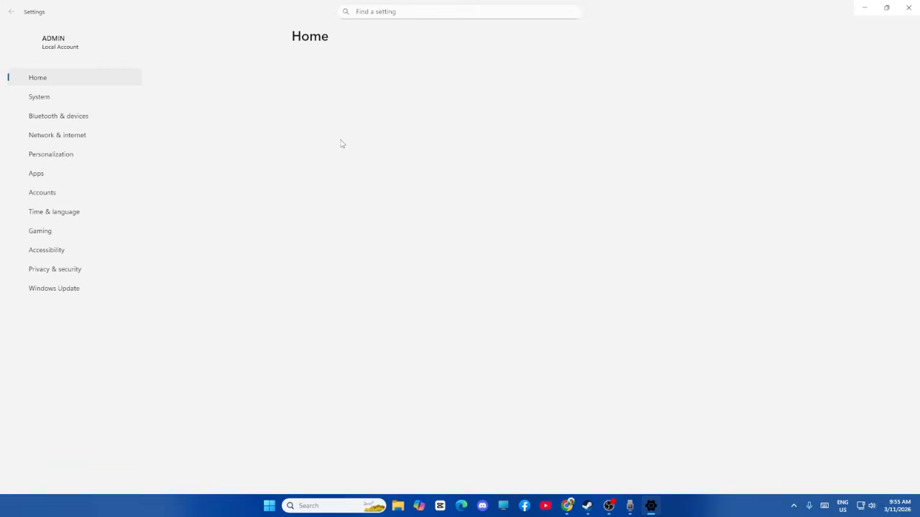
click(45, 96)
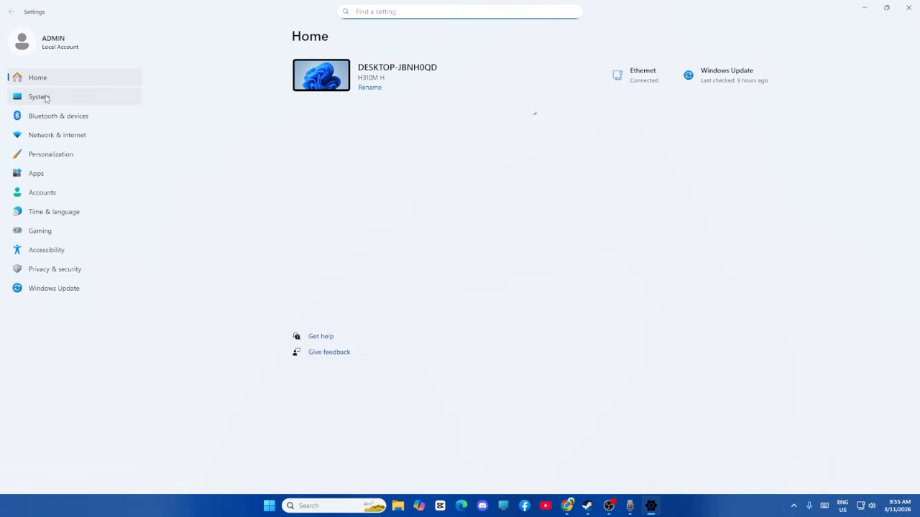
scroll(375, 182, down, 5)
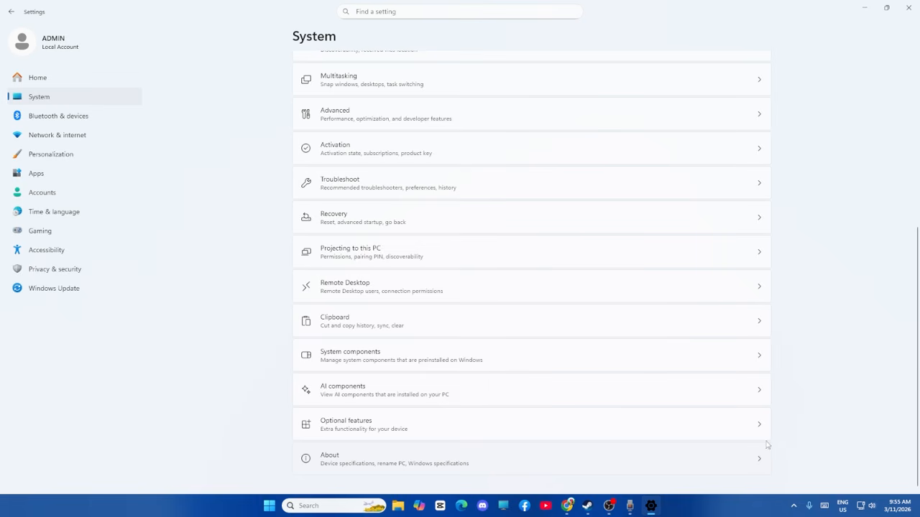
click(766, 454)
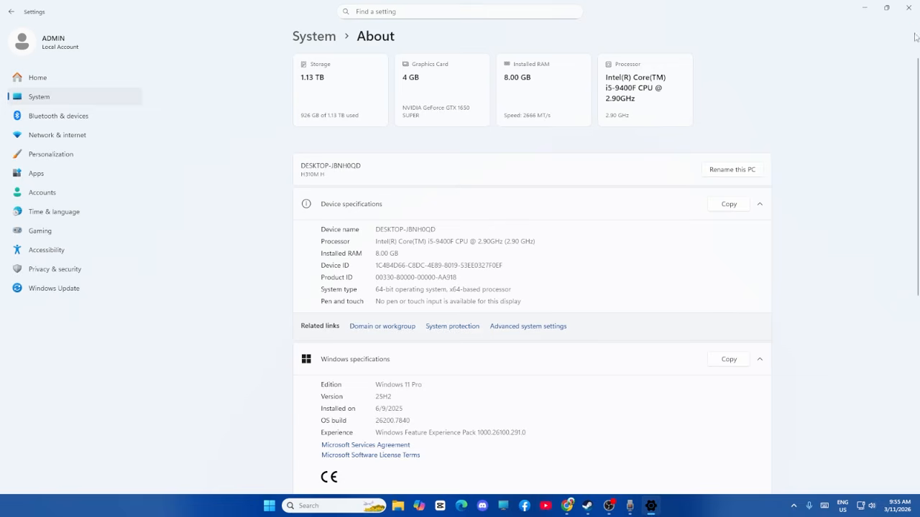
click(908, 8)
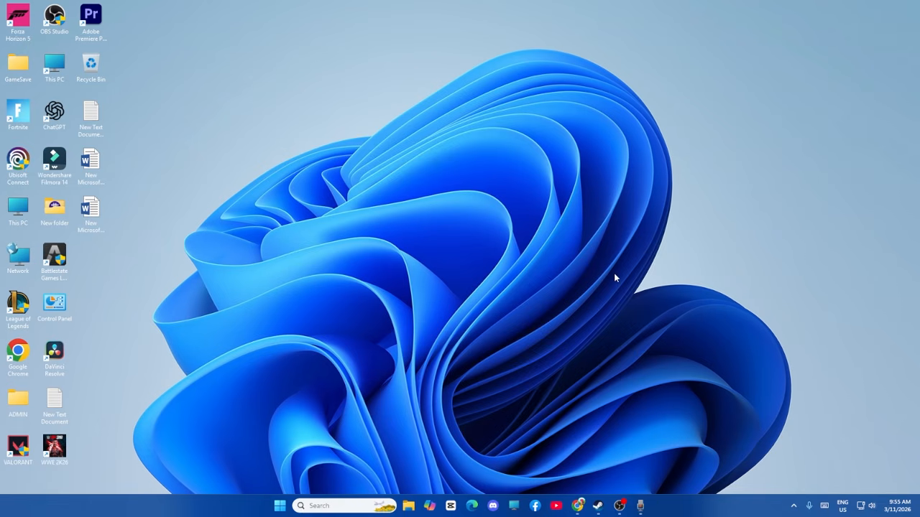
- Open the Windows Graphics settings through a search for "graphics settings"
click(345, 504)
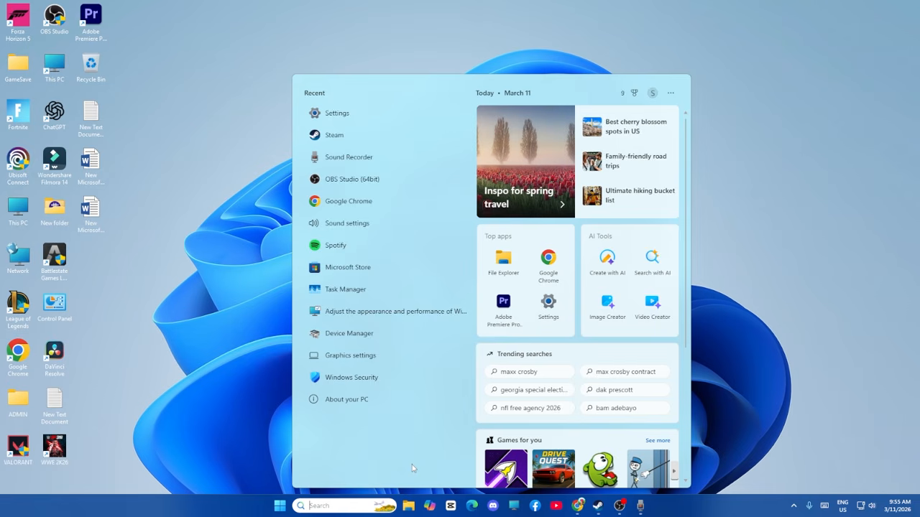
text(graphics settings)
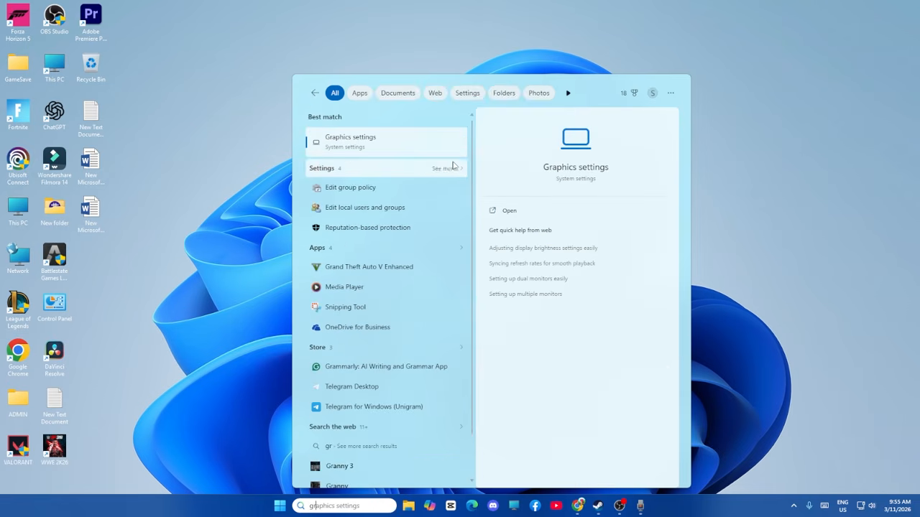
click(447, 142)
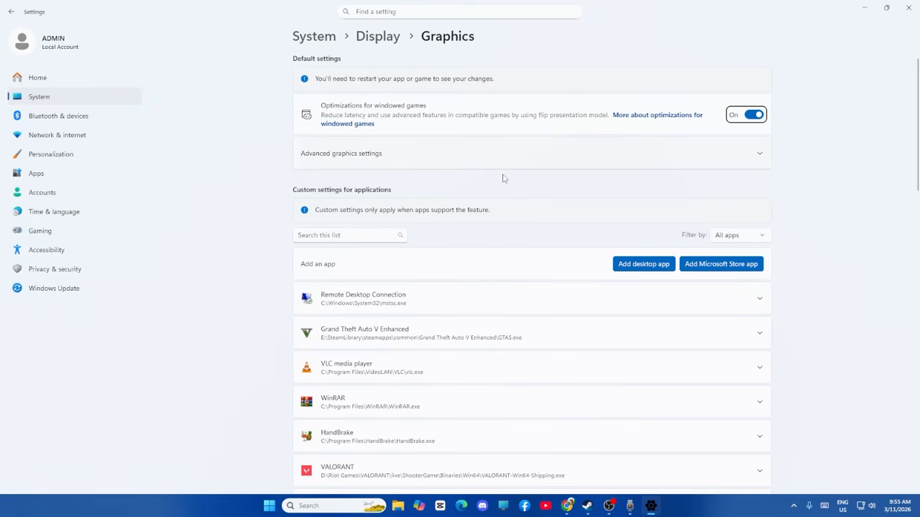
- Try to add a desktop app from the WWE 2K26 folder under SteamLibrary\steamapps\common on drive E
click(643, 266)
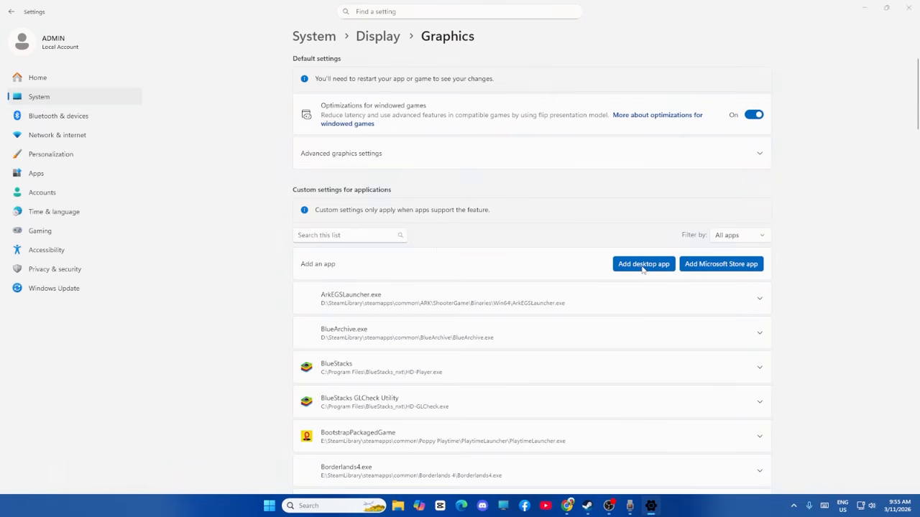
click(642, 269)
click(49, 133)
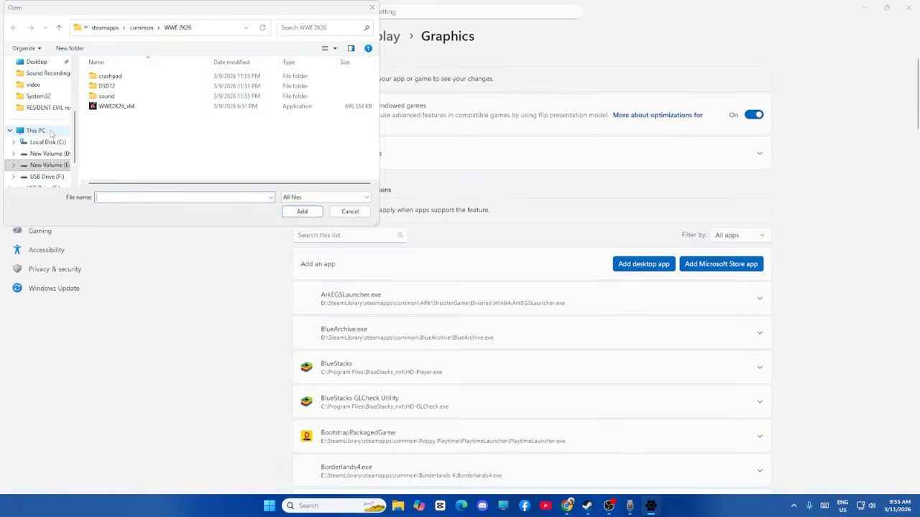
double_click(181, 116)
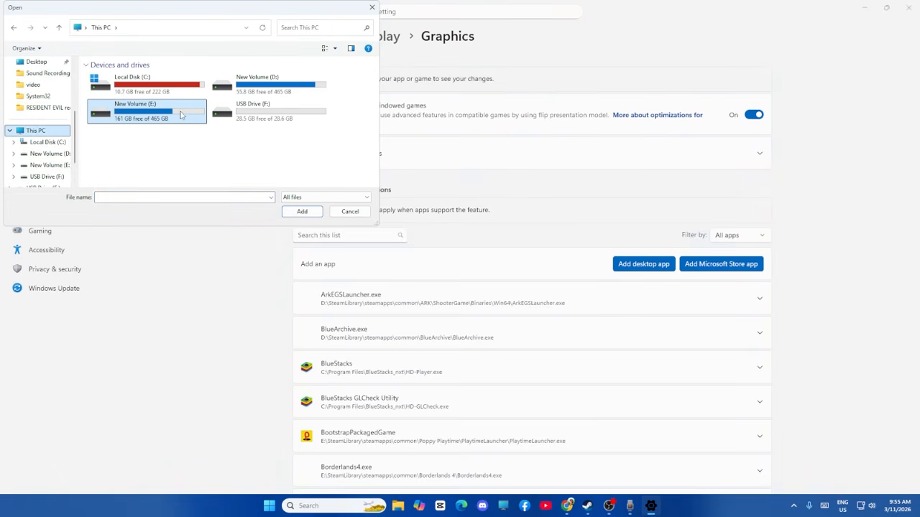
double_click(137, 125)
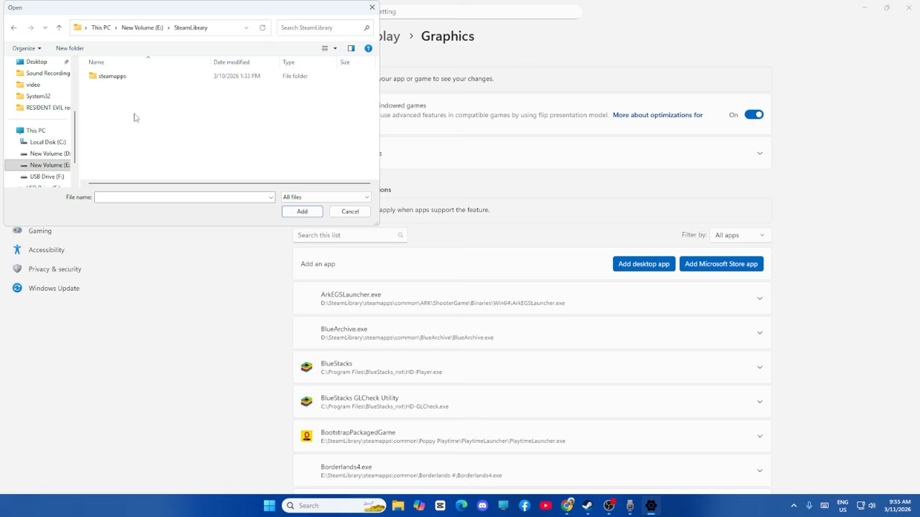
click(134, 80)
double_click(134, 79)
double_click(123, 76)
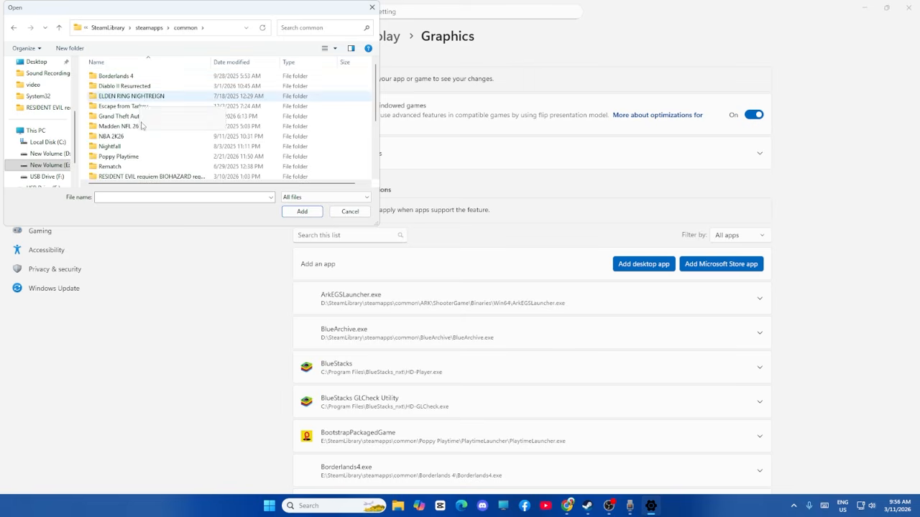
scroll(119, 135, down, 4)
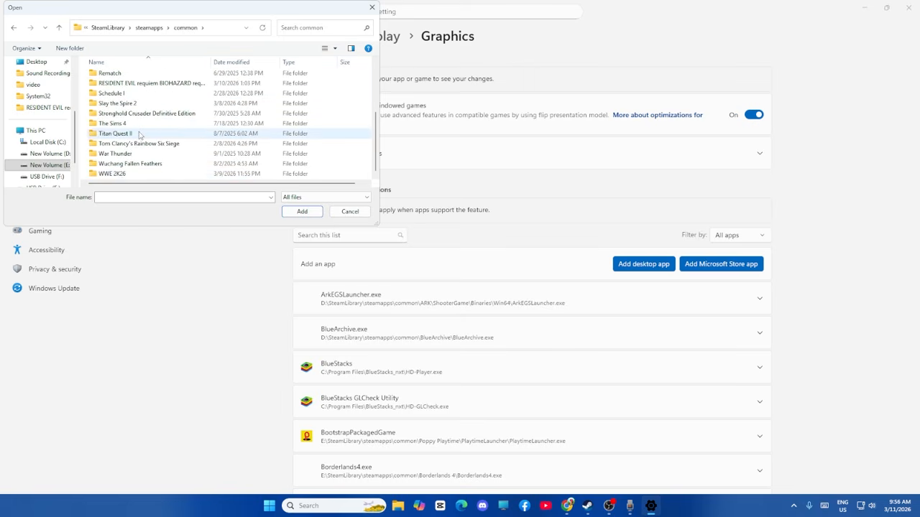
double_click(123, 175)
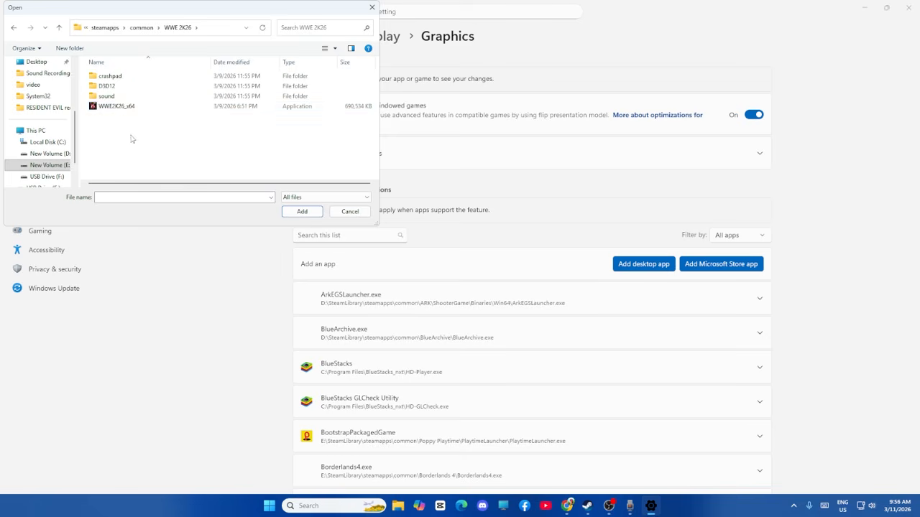
click(350, 212)
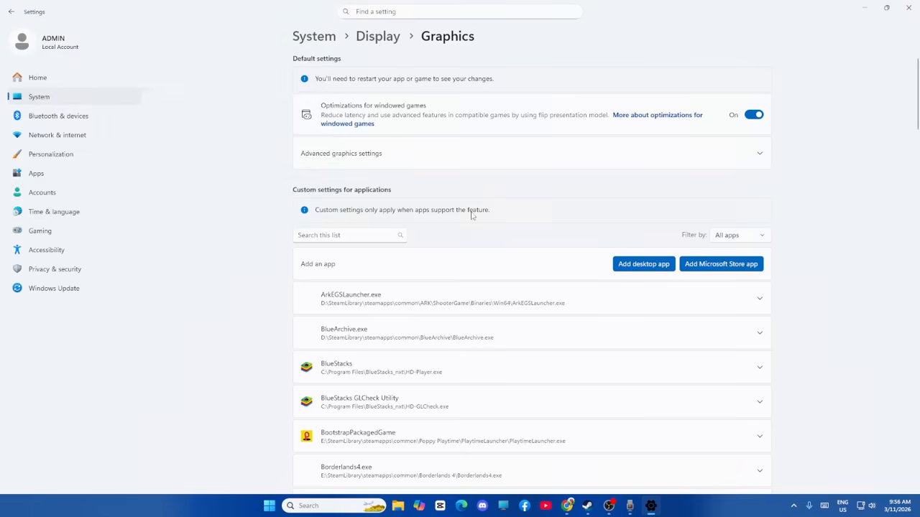
- Set the GPU preference of WWE 2K26 to High Performance (NVIDIA GeForce GTX 1650 SUPER) and close Settings
scroll(472, 215, down, 3)
scroll(472, 215, down, 15)
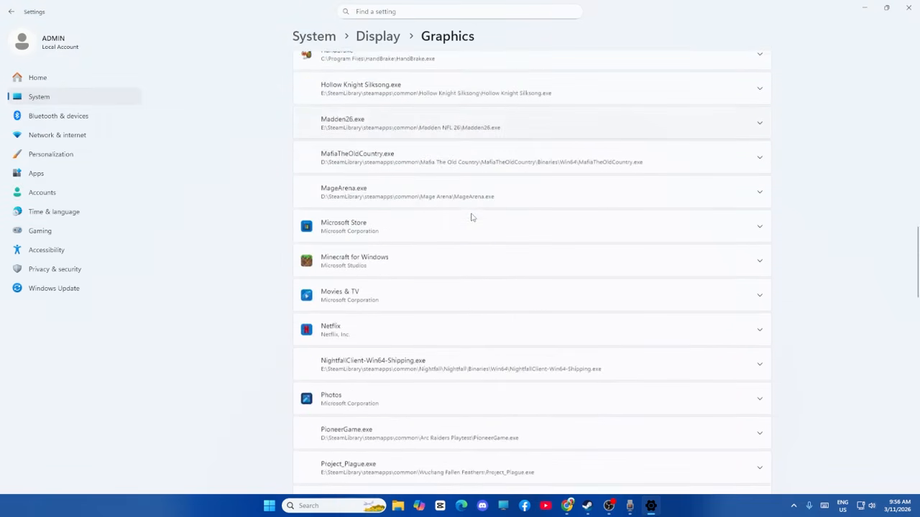
scroll(472, 217, down, 12)
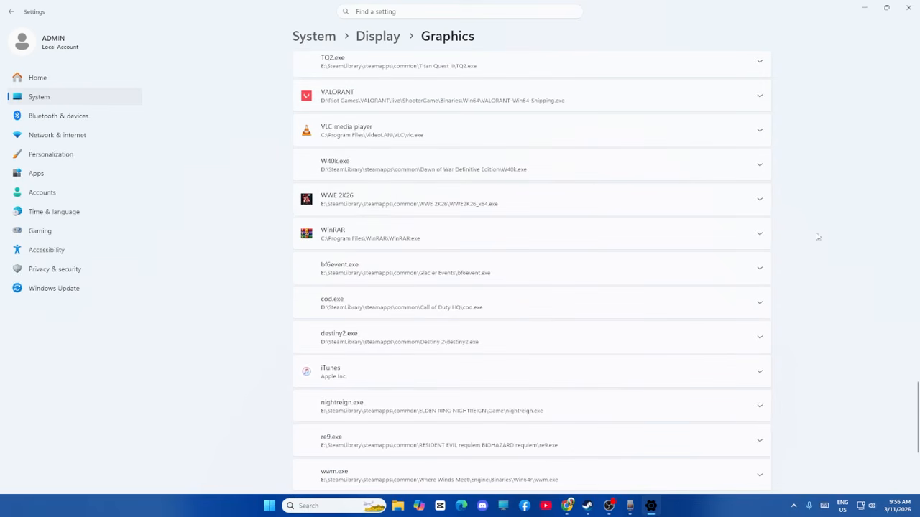
click(762, 204)
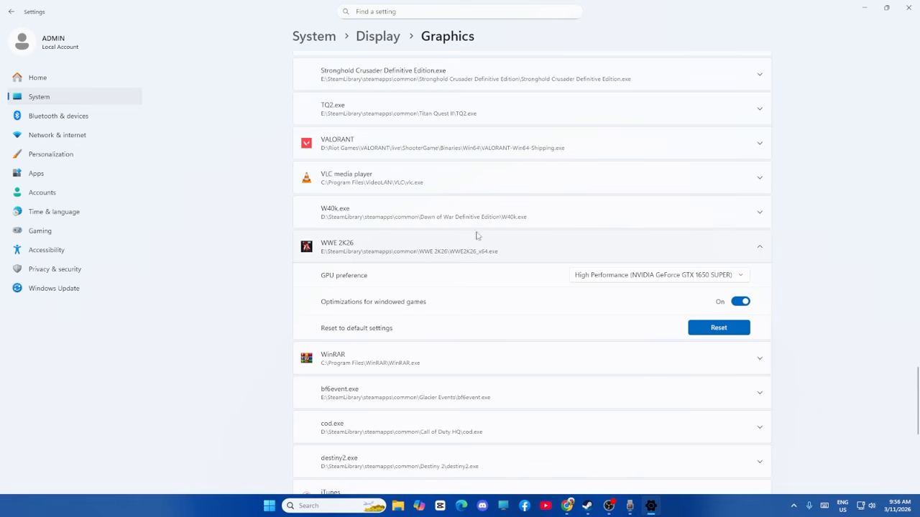
click(742, 275)
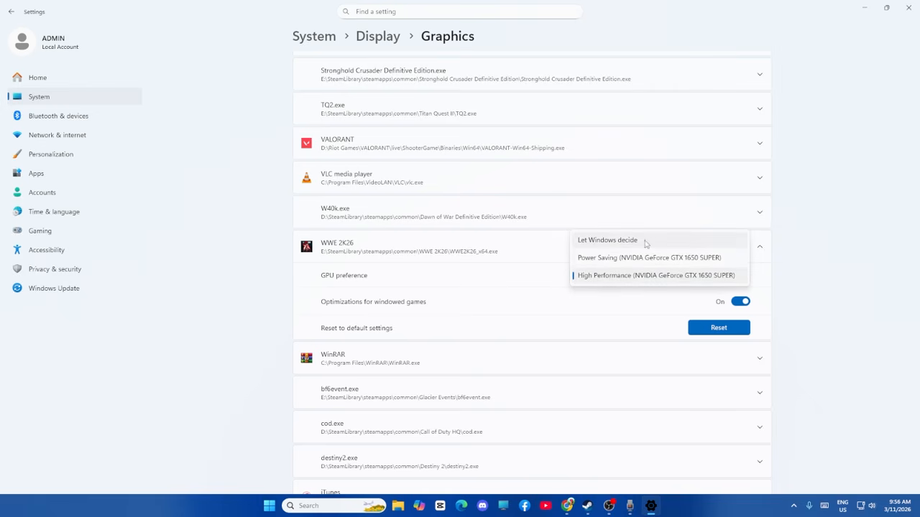
click(638, 281)
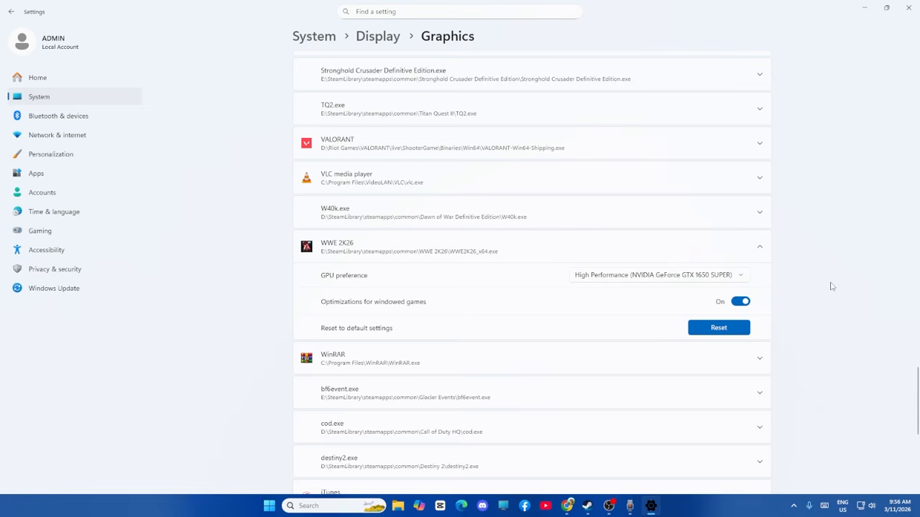
click(906, 10)
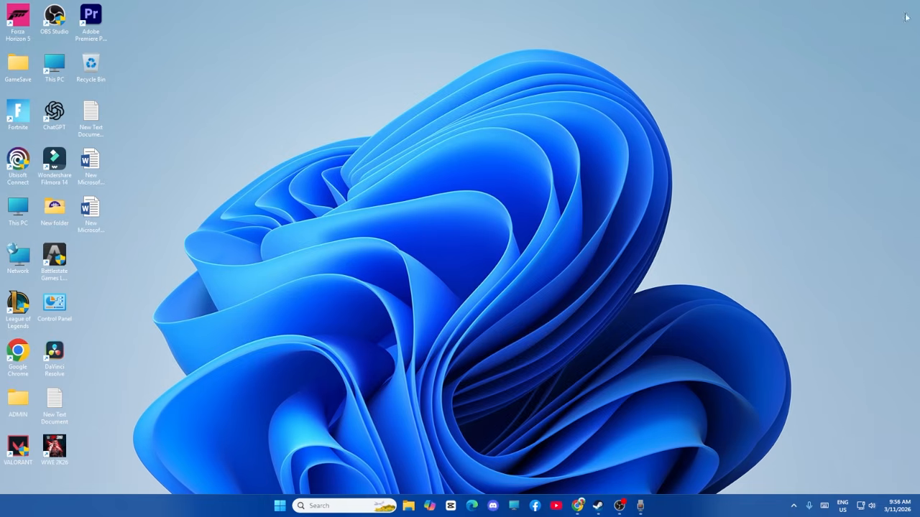
- Switch to Steam and examine the file integrity verification option in the Installed Files properties of WWE 2K26
click(597, 505)
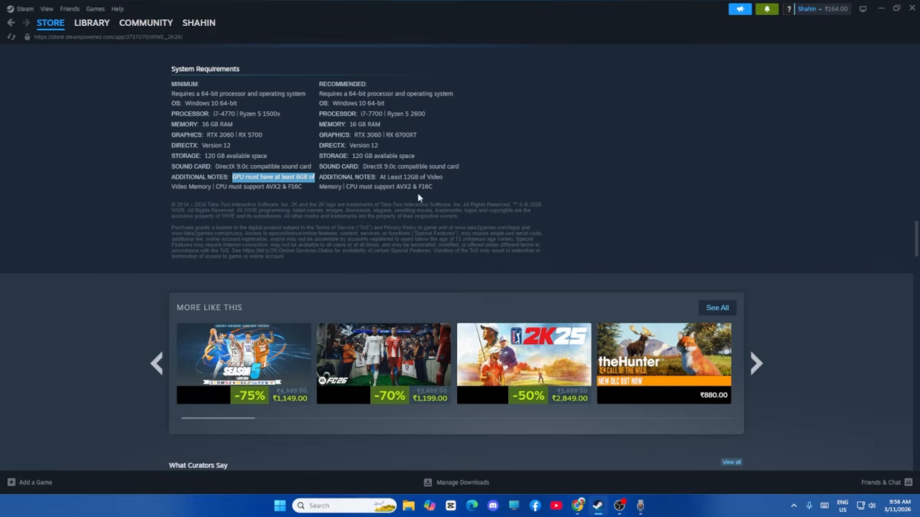
scroll(418, 197, up, 2)
click(92, 22)
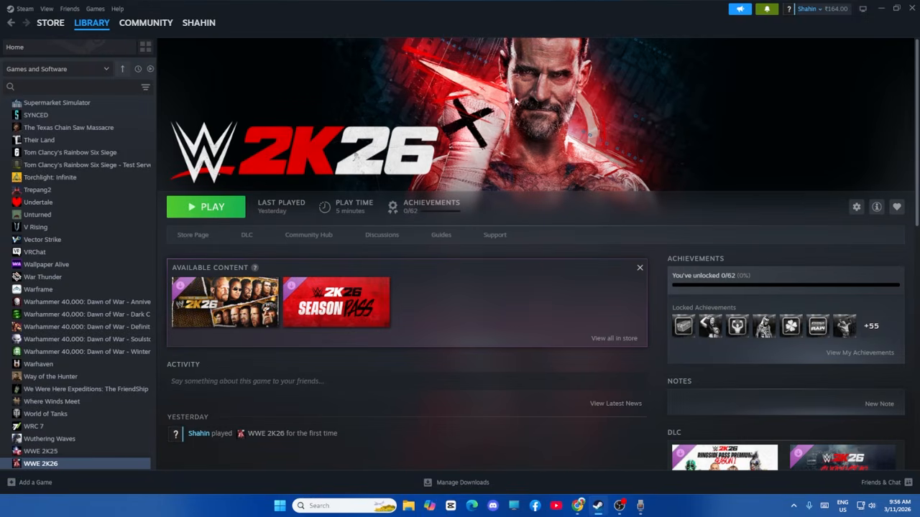
right_click(92, 465)
click(133, 450)
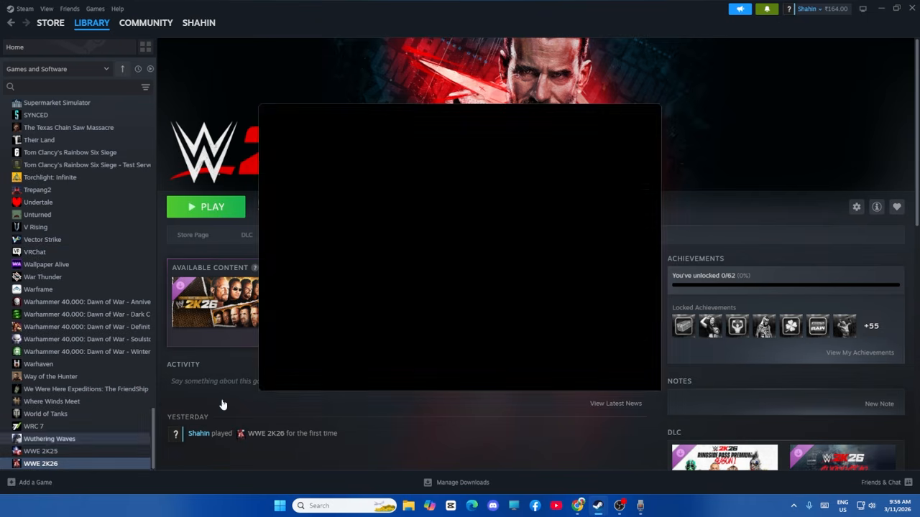
click(307, 188)
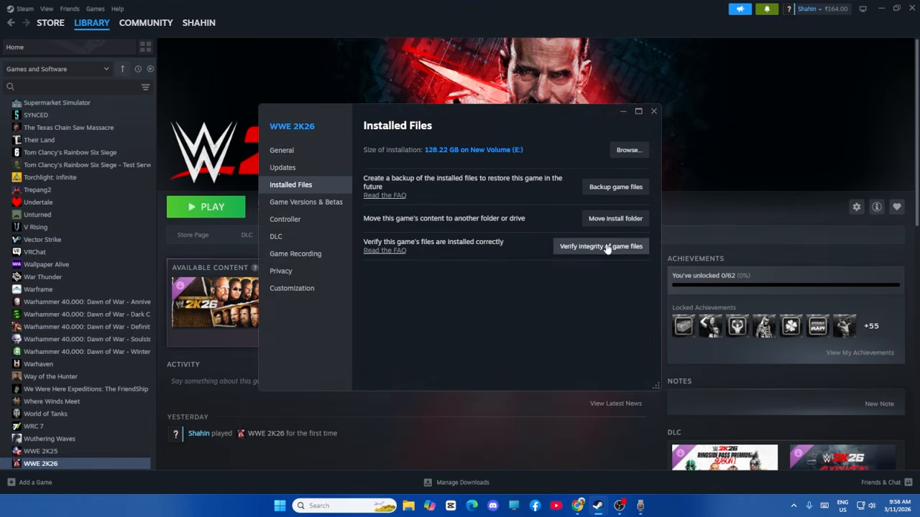
click(653, 113)
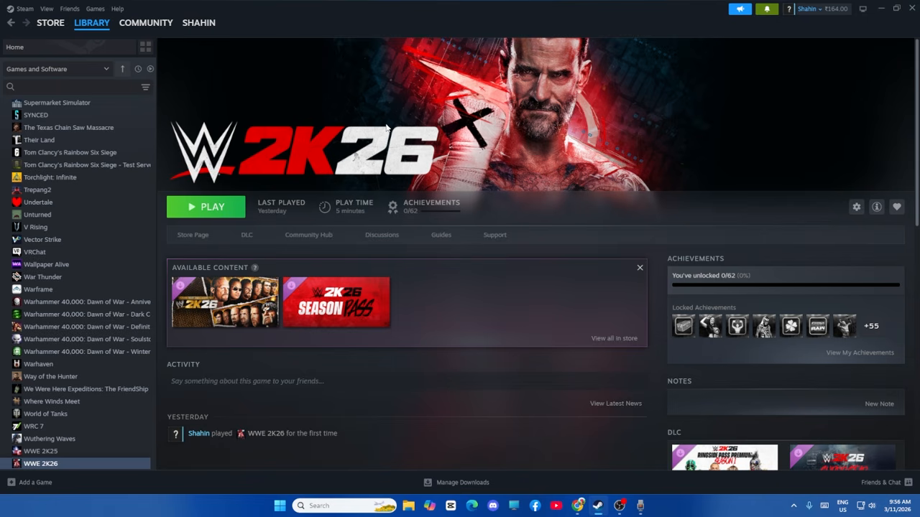
click(880, 9)
- Open Device Manager maximized through a search for "device Manager" and collapse the Storage controllers and Universal Serial Bus controllers groups
click(331, 505)
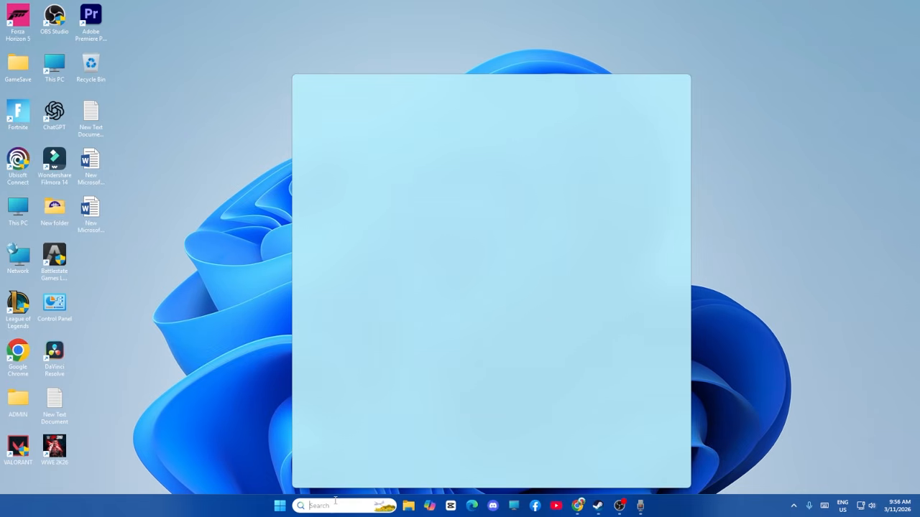
text(device Manager)
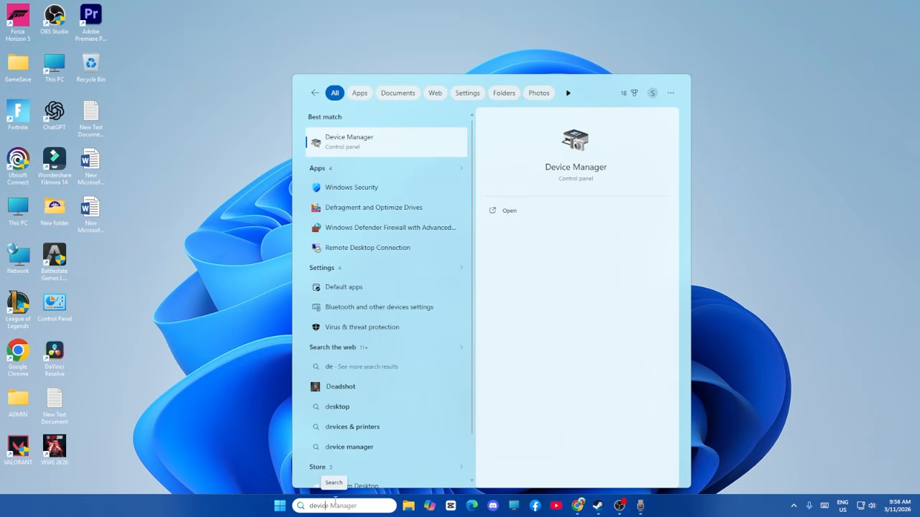
click(342, 141)
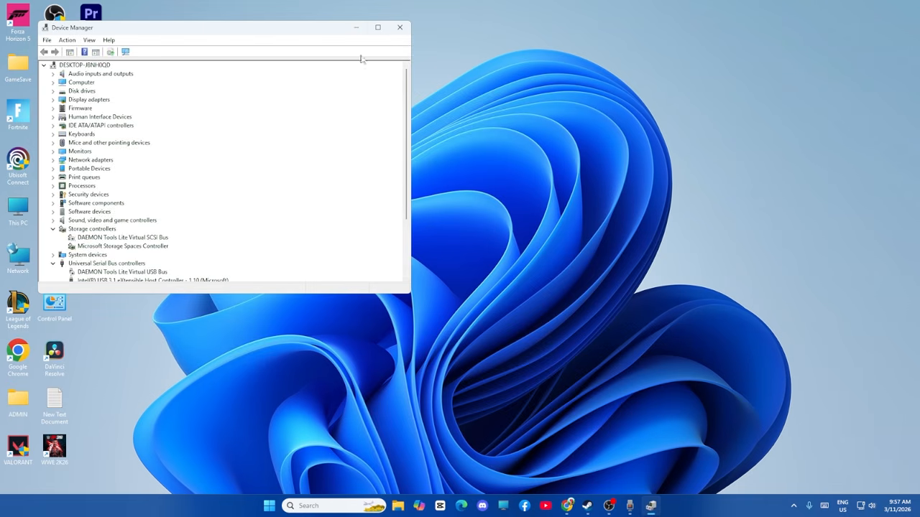
click(377, 27)
click(15, 205)
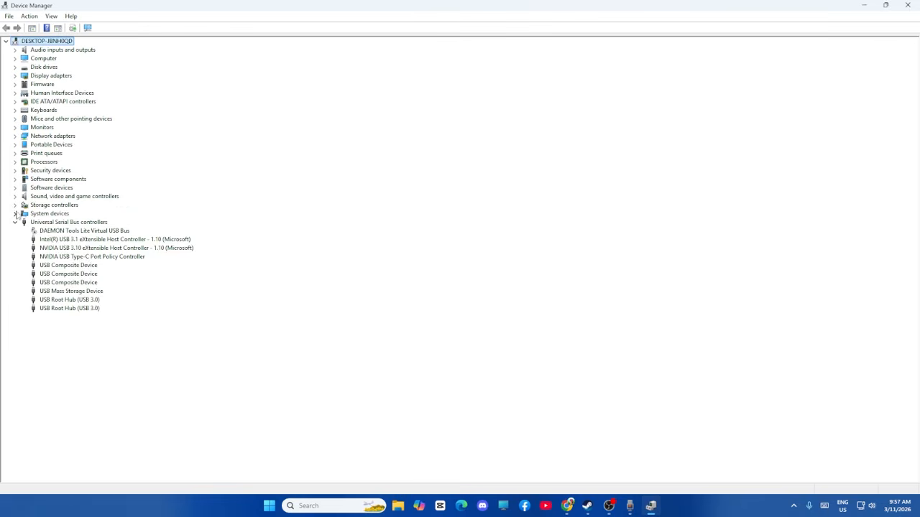
click(15, 222)
- Examine the driver options of the NVIDIA GeForce GTX 1650 SUPER under Display adapters and close Device Manager
click(16, 76)
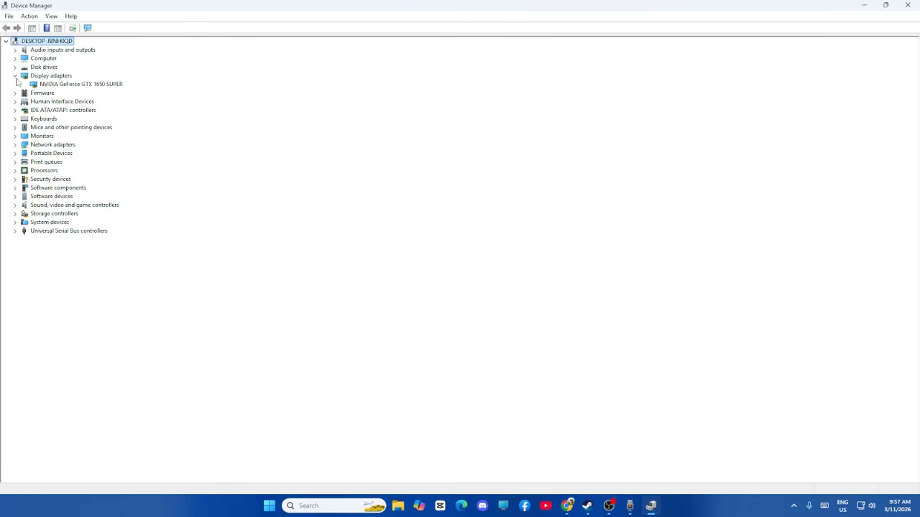
right_click(117, 86)
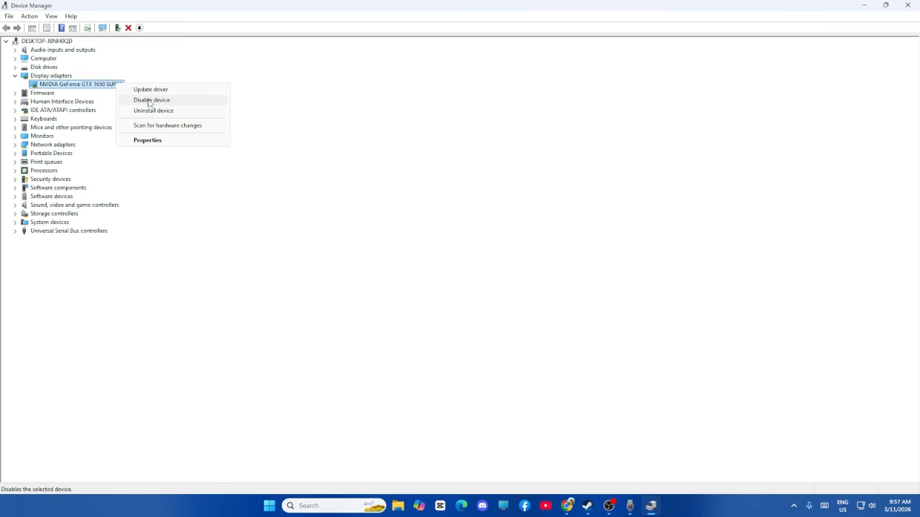
click(315, 133)
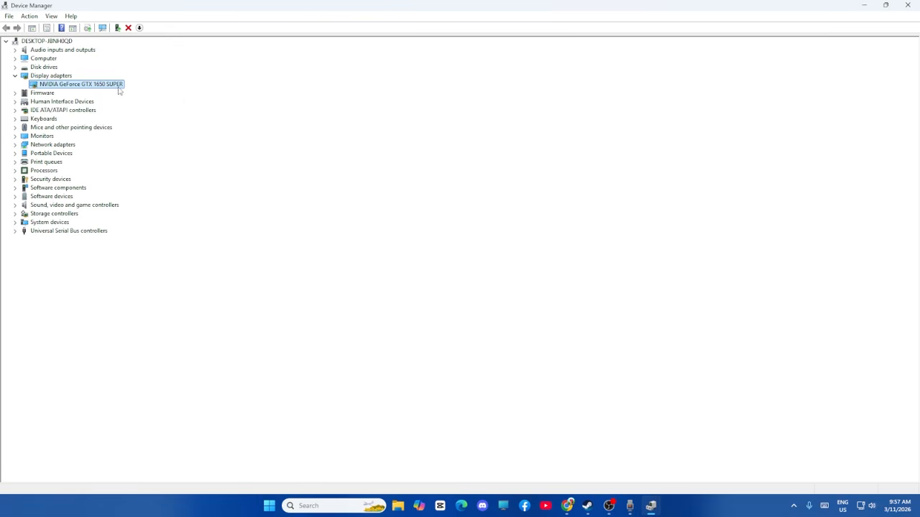
click(908, 5)
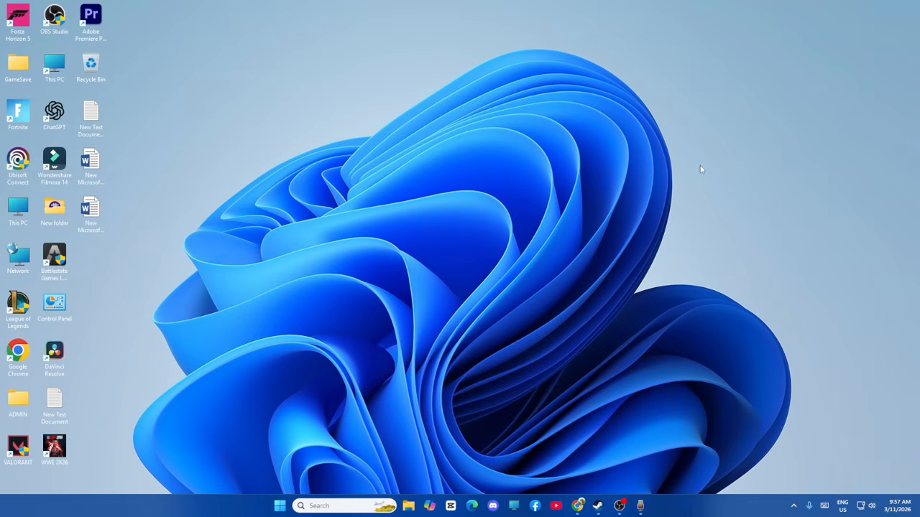
- Open Windows Settings through a search for "settings", examine the Windows Update page and close Settings
click(315, 506)
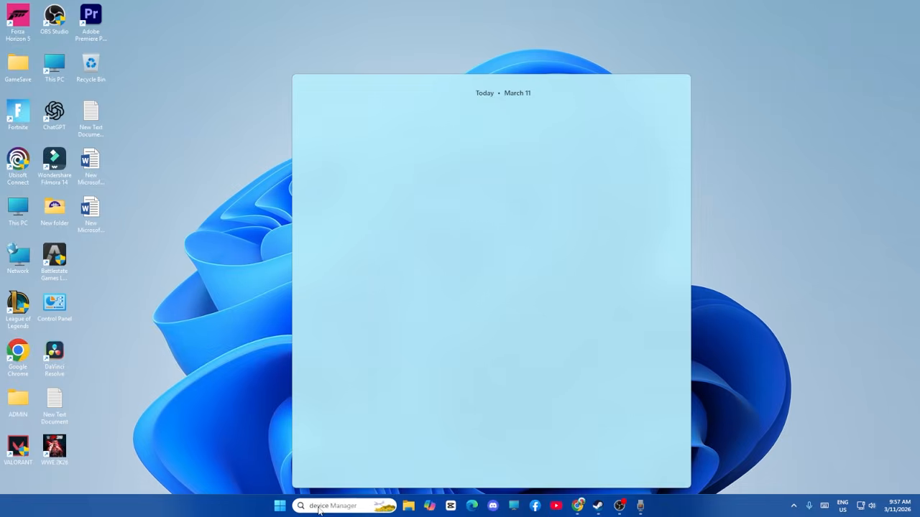
text(settings)
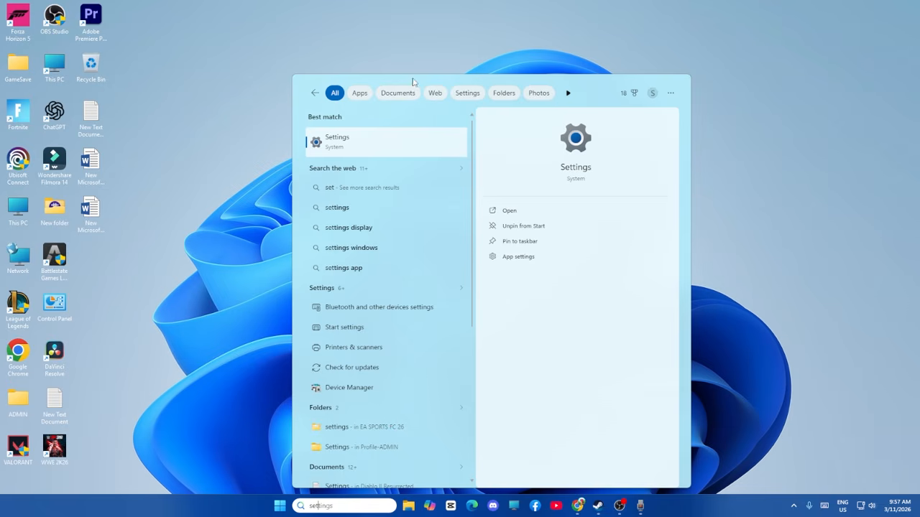
click(342, 141)
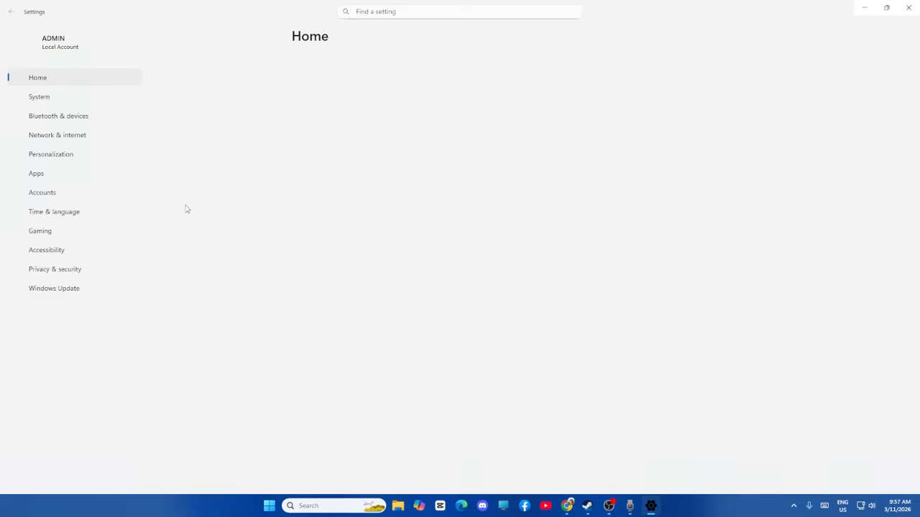
click(79, 288)
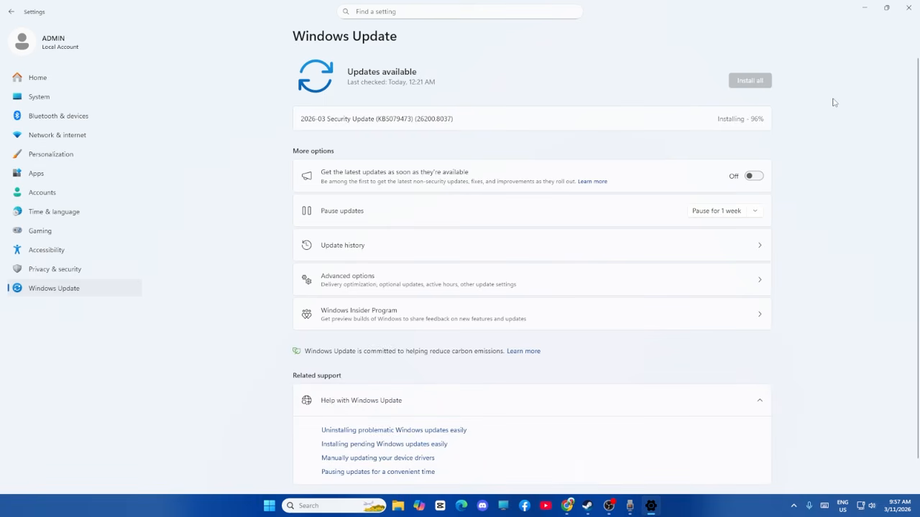
click(908, 7)
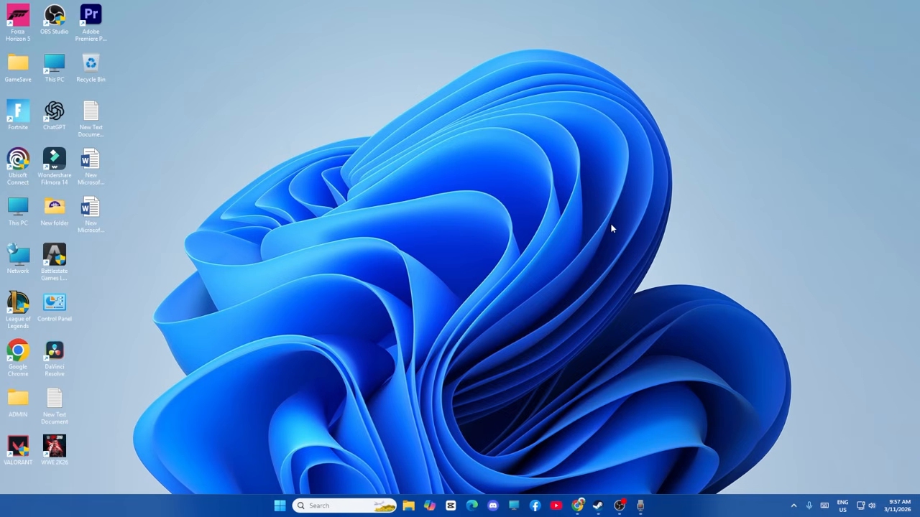
- Switch to Chrome, search Google for "nvidia graphics card update" and open the Download The Official NVIDIA Drivers page
click(577, 506)
click(865, 10)
click(578, 506)
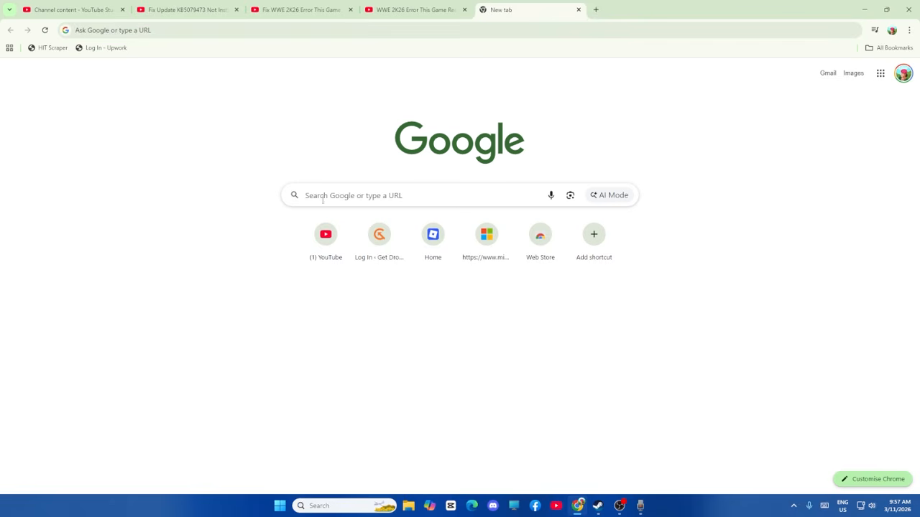
click(326, 194)
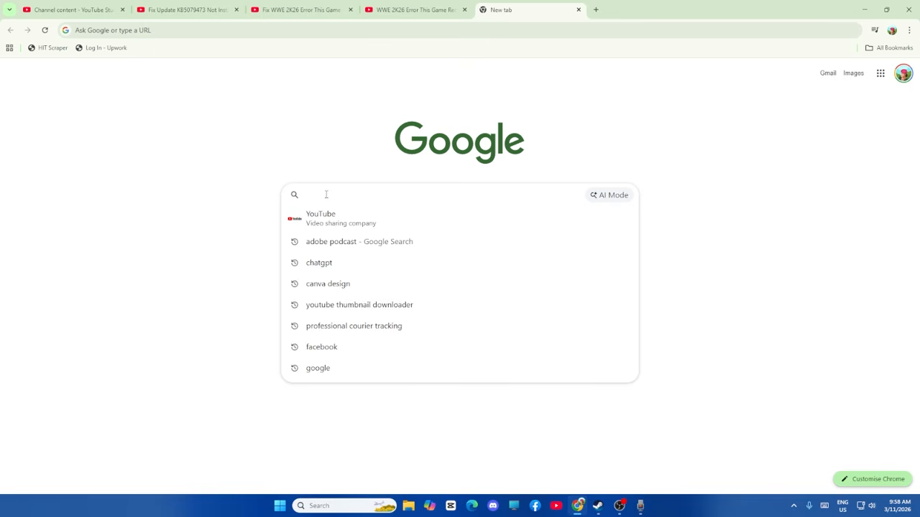
text(nvidia)
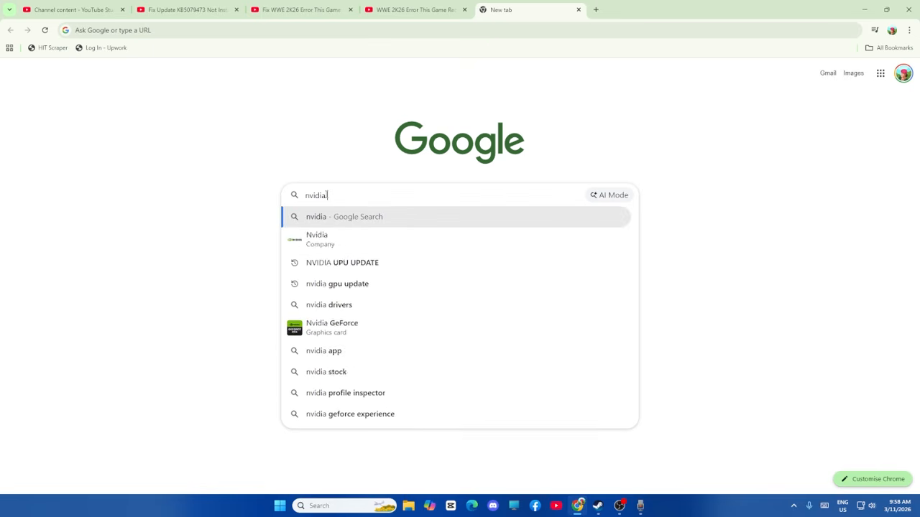
text( graphics c)
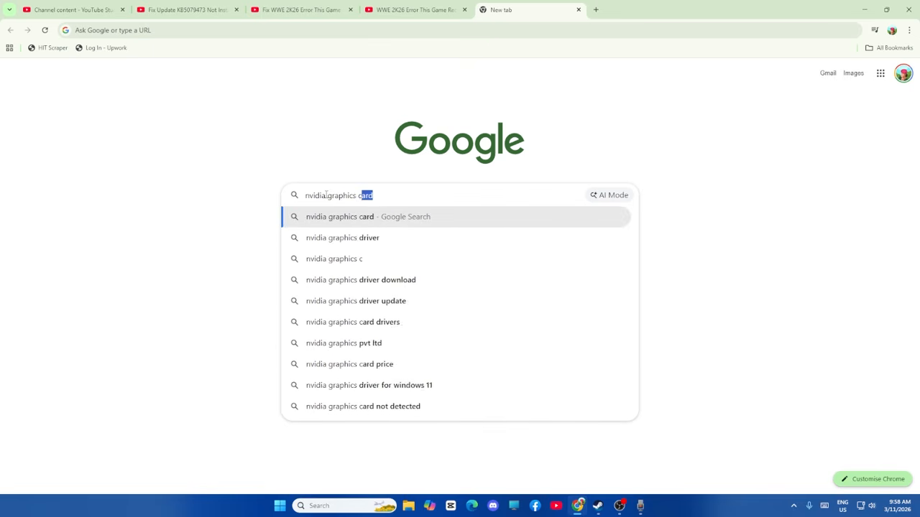
text(ard update)
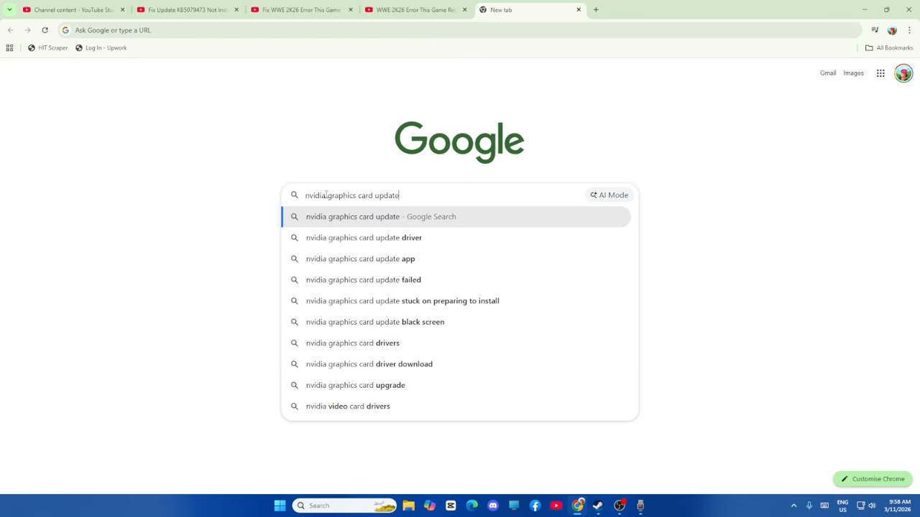
key(Return)
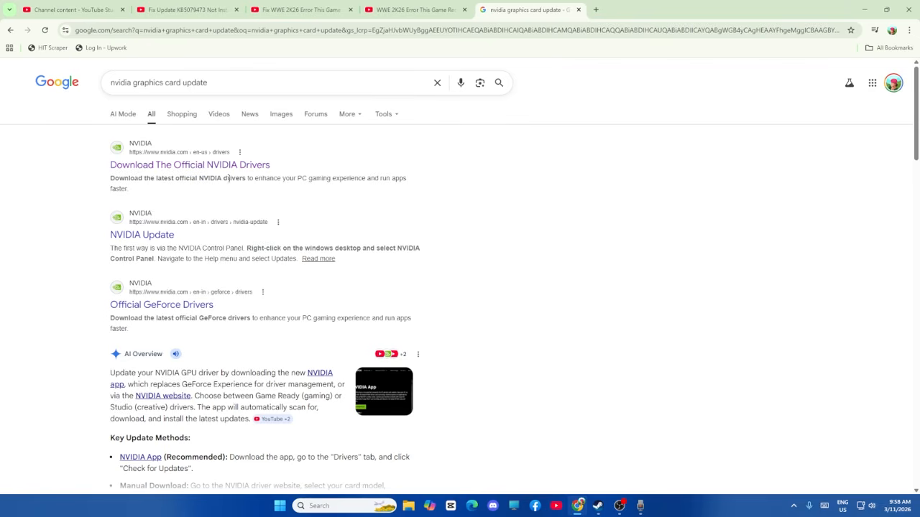
click(208, 164)
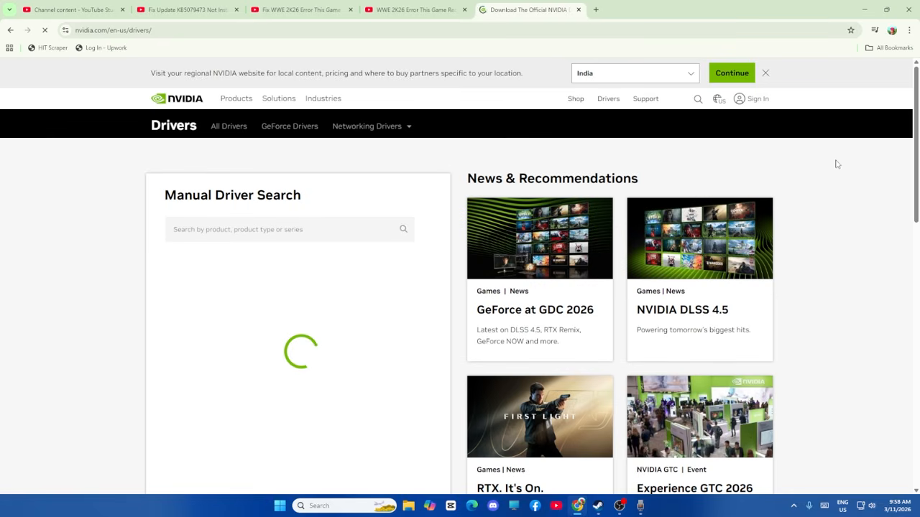
- Find the Windows 11 drivers for the NVIDIA GeForce RTX 5090 Laptop GPU and highlight the Studio Driver's version number
scroll(836, 164, down, 3)
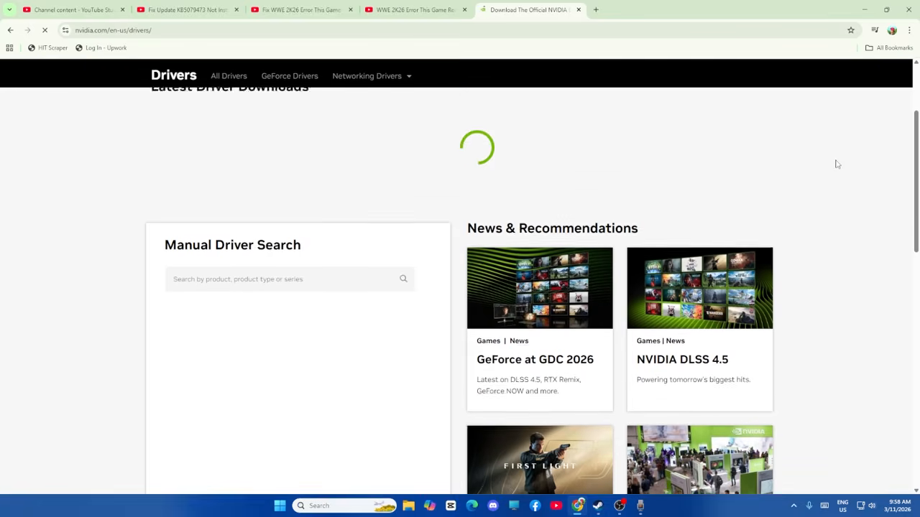
scroll(226, 312, down, 2)
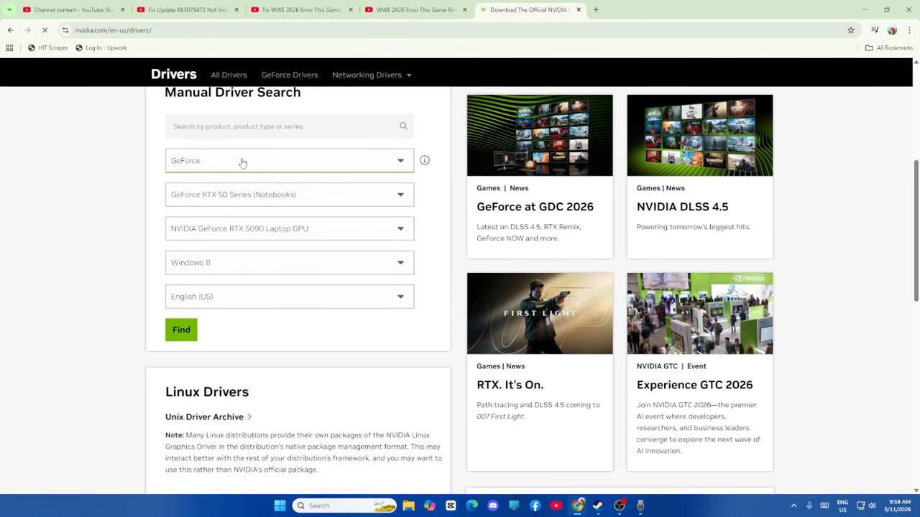
click(401, 162)
click(400, 160)
click(184, 329)
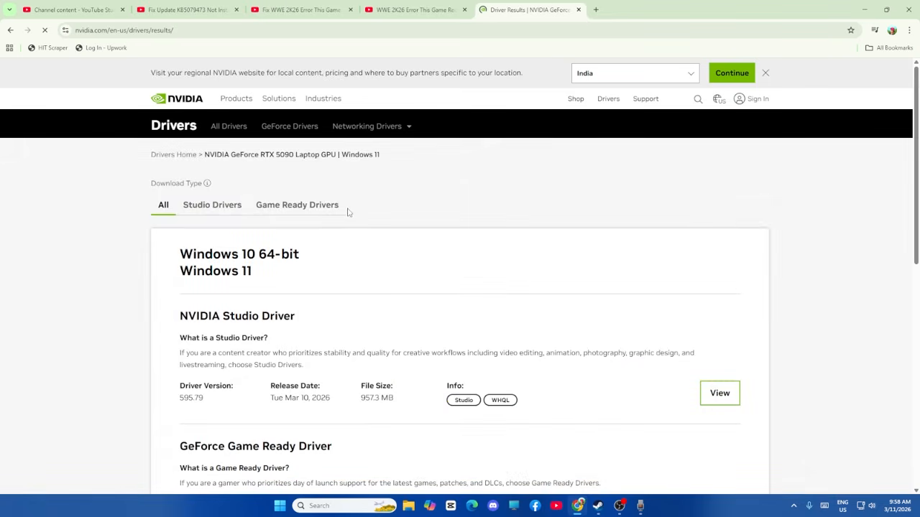
scroll(347, 211, down, 2)
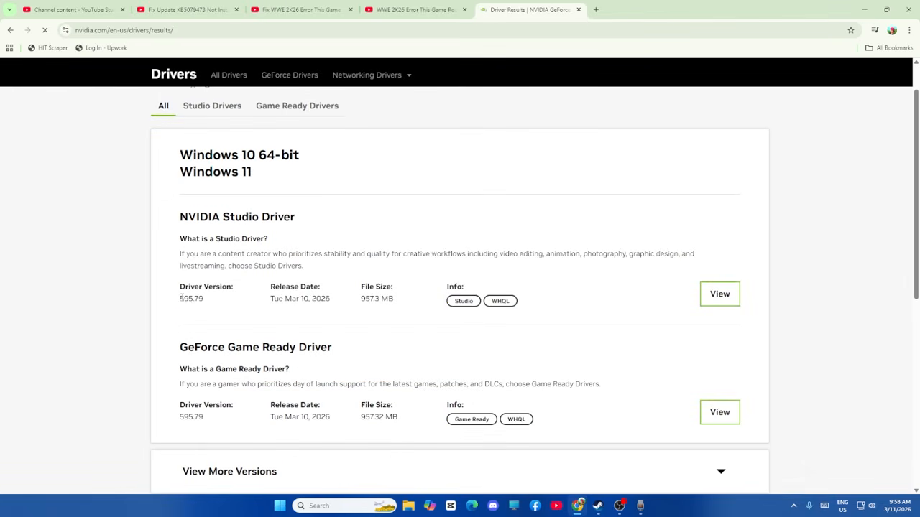
drag(181, 298, 205, 298)
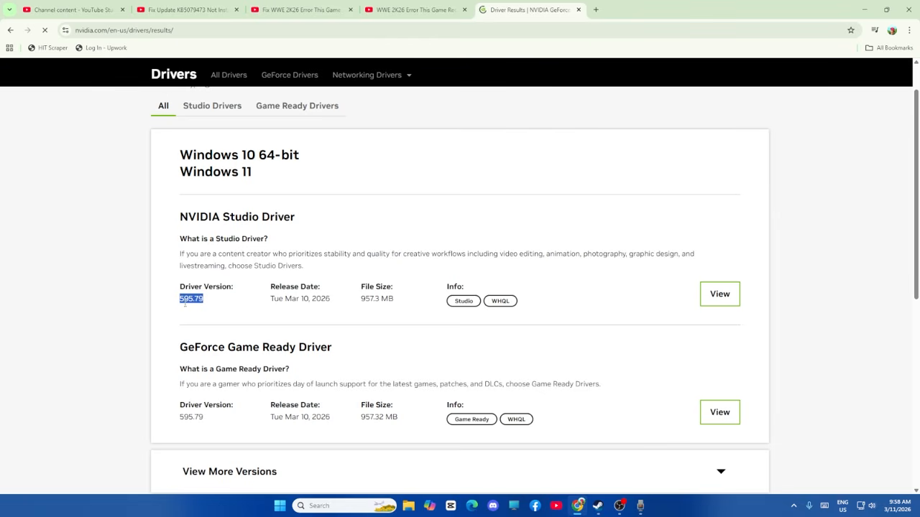